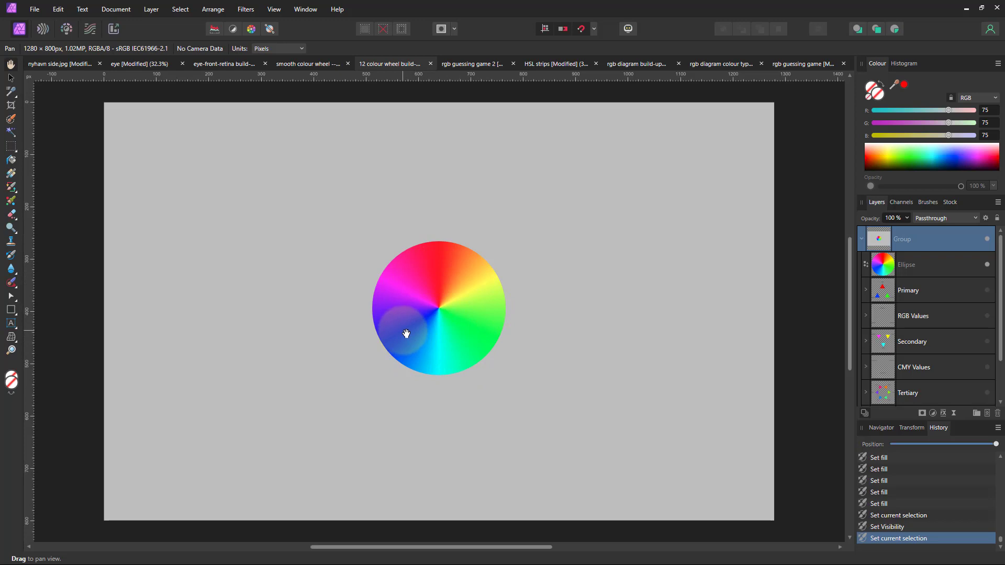
- Show the Primary layer's red, green and blue triangles and their RGB Values labels
{"action": "left_click", "coordinate": [988, 291]}
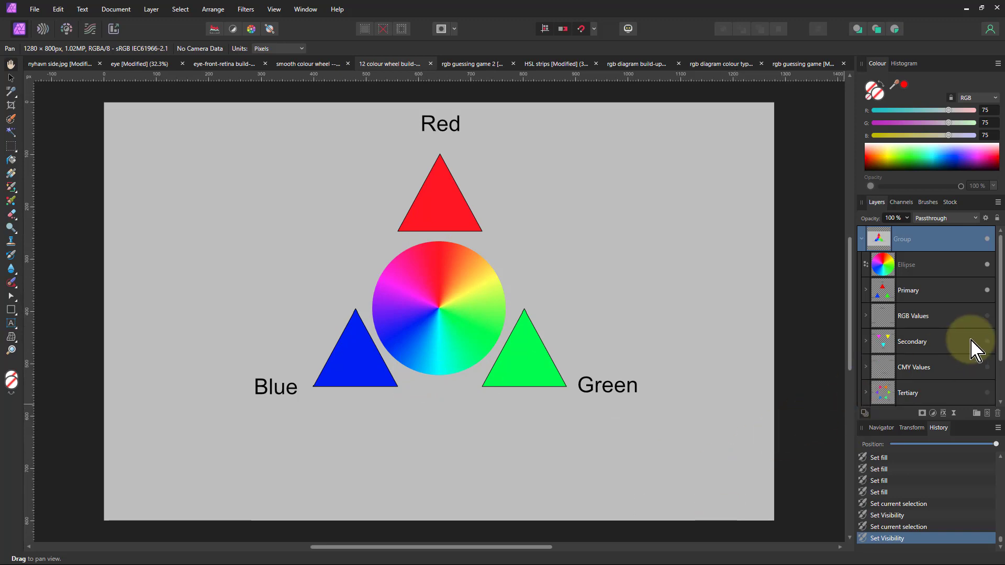
{"action": "left_click", "coordinate": [987, 315]}
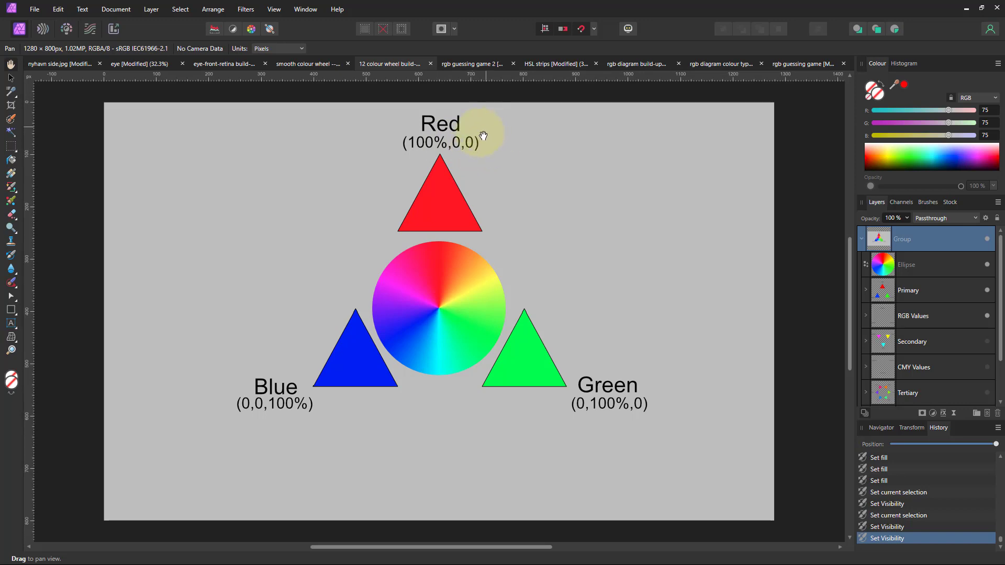
- Leave the Colour panel options unchanged and show the Secondary layer's magenta, yellow and cyan triangles
{"action": "left_click", "coordinate": [998, 64]}
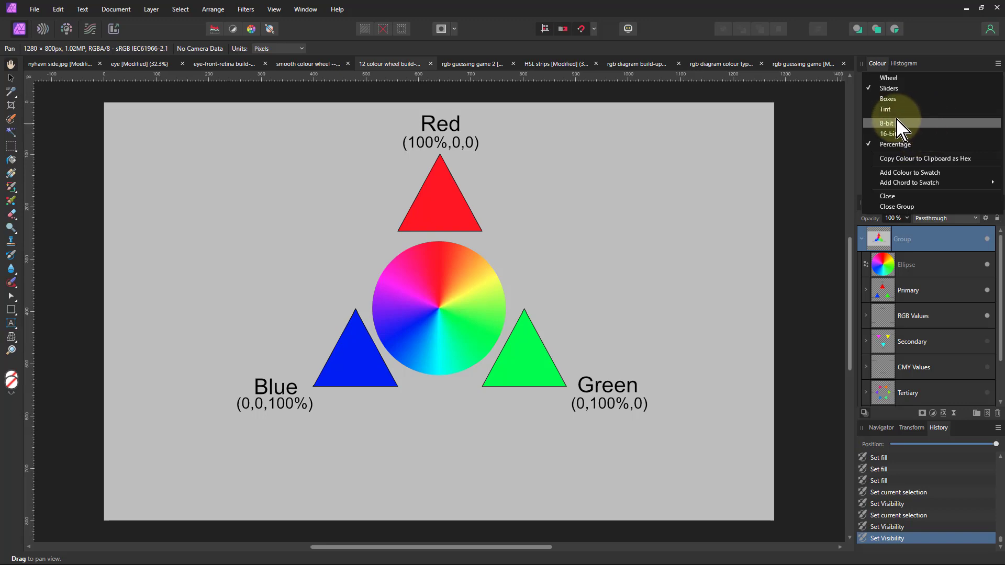
{"action": "left_click", "coordinate": [999, 97]}
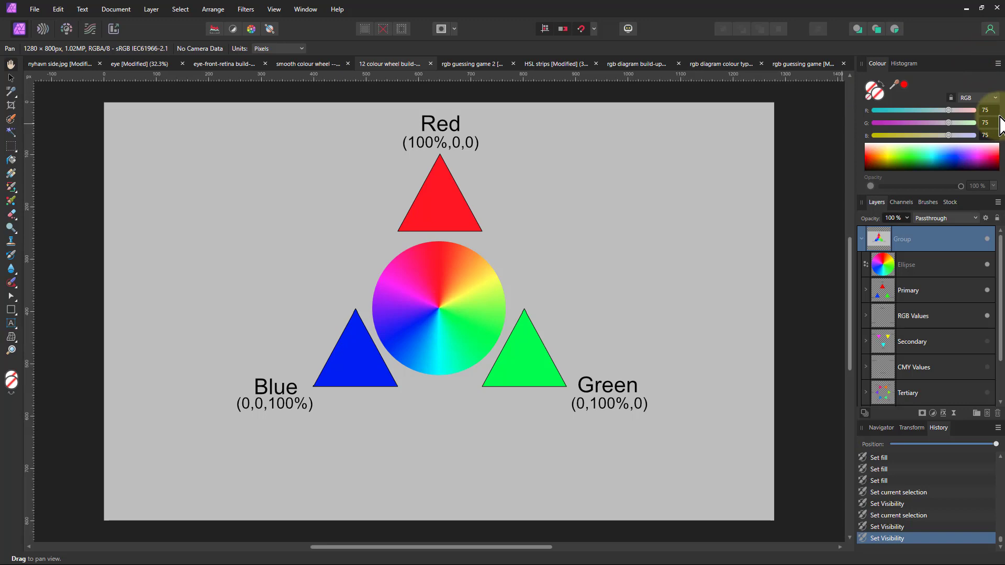
{"action": "left_click", "coordinate": [987, 342]}
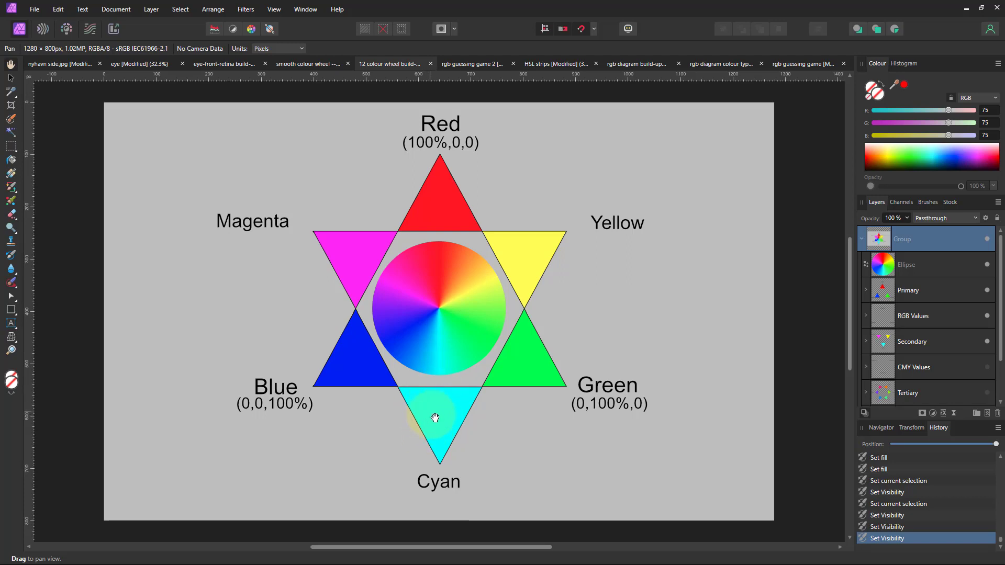
- Show the CMY Values layer so Magenta, Yellow and Cyan display (100%,0,100%), (100%,100%,0), (0,100%,100%)
{"action": "left_click", "coordinate": [988, 368]}
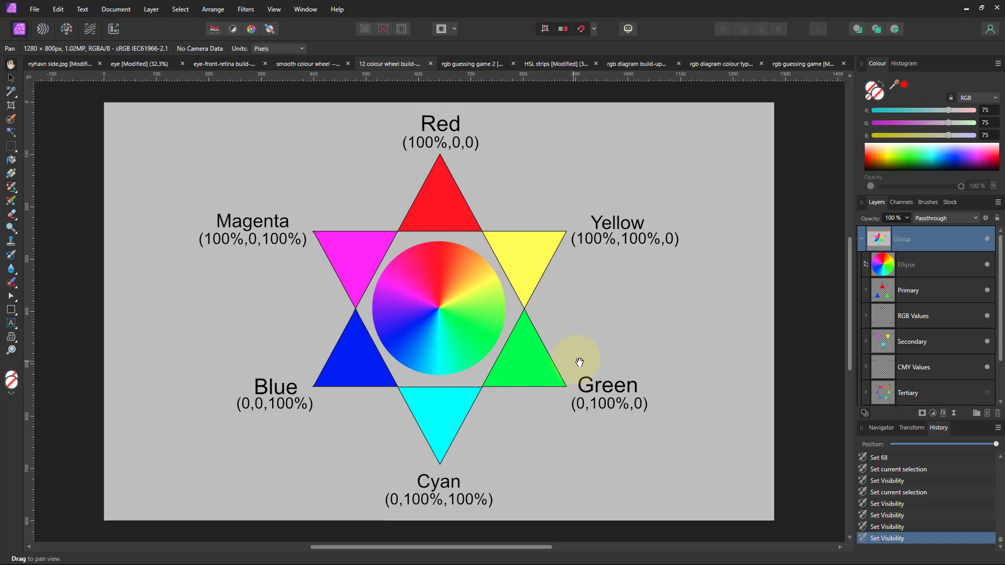
- Show the Tertiary layer's Rose, Orange, Lime, Spring, Teal and Violet points
{"action": "left_click", "coordinate": [986, 393]}
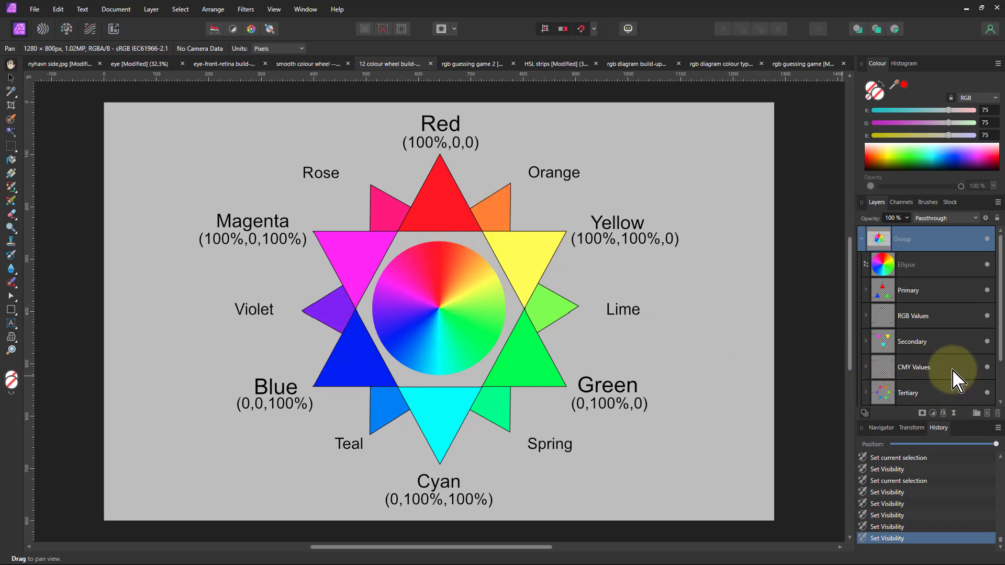
{"action": "scroll", "coordinate": [954, 365], "scroll_direction": "down", "scroll_amount": 2}
- Show the Tertiary Values layer so each tertiary hue displays its RGB value
{"action": "left_click", "coordinate": [989, 368]}
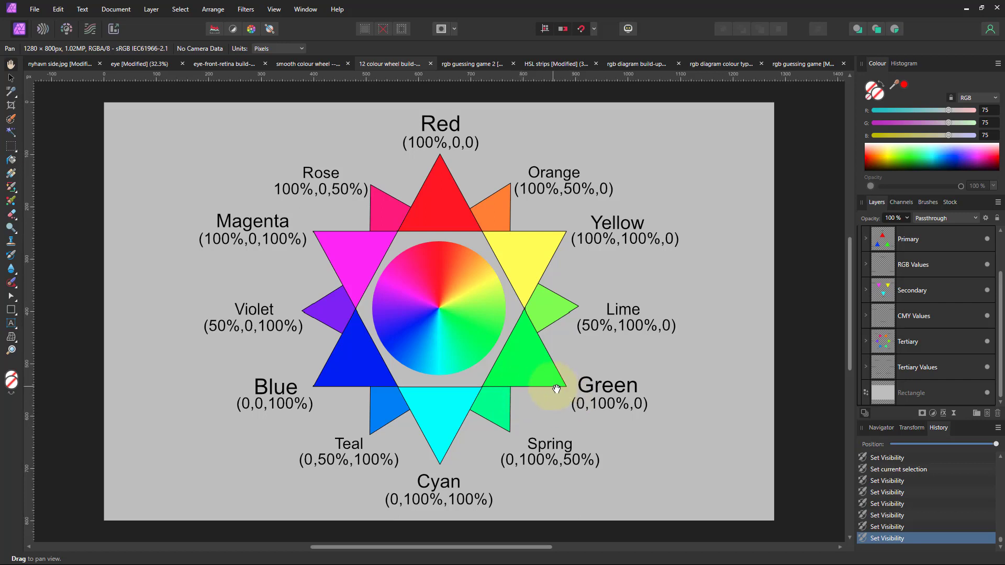
- Select the background Rectangle and set its fill to yellow, R100 G100 B0
{"action": "left_click", "coordinate": [890, 399]}
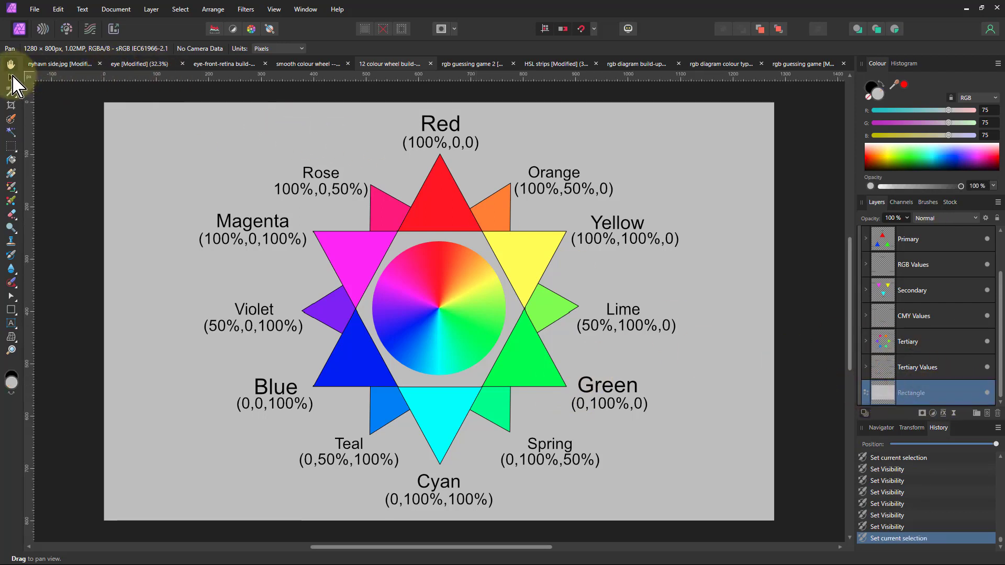
{"action": "left_click", "coordinate": [11, 78]}
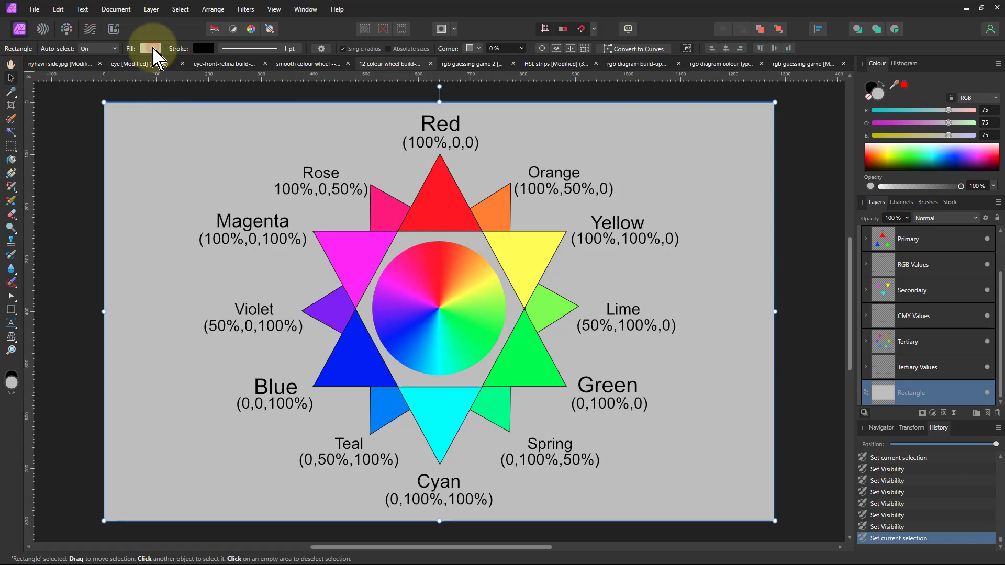
{"action": "left_click", "coordinate": [153, 48]}
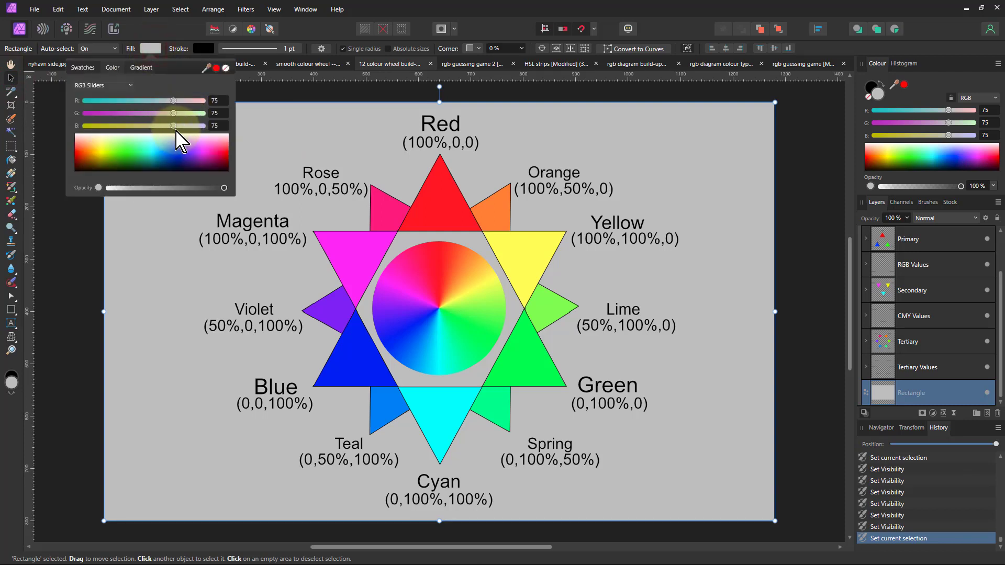
{"action": "left_click_drag", "start_coordinate": [175, 113], "coordinate": [85, 114]}
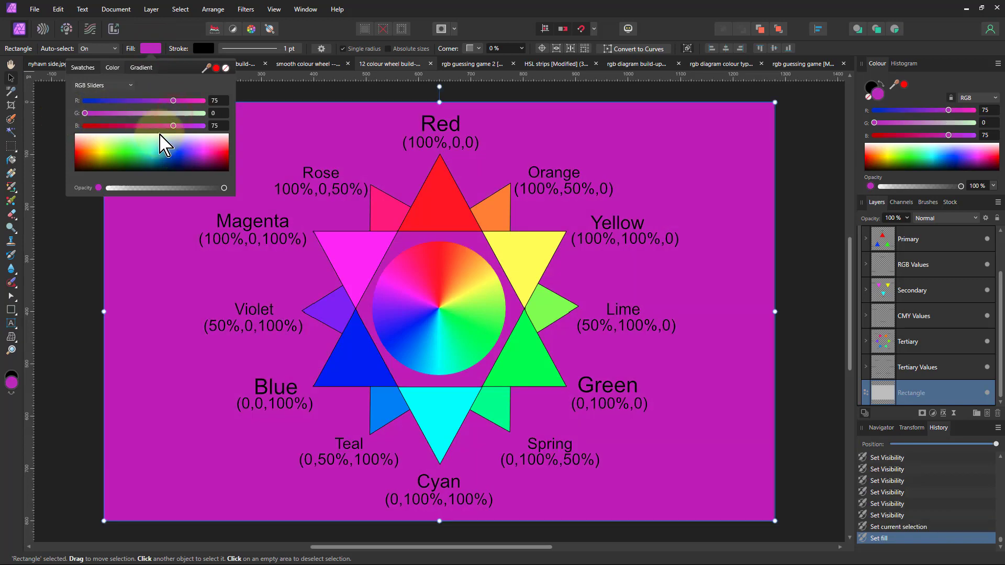
{"action": "left_click_drag", "start_coordinate": [175, 126], "coordinate": [73, 127]}
{"action": "left_click_drag", "start_coordinate": [173, 100], "coordinate": [220, 104]}
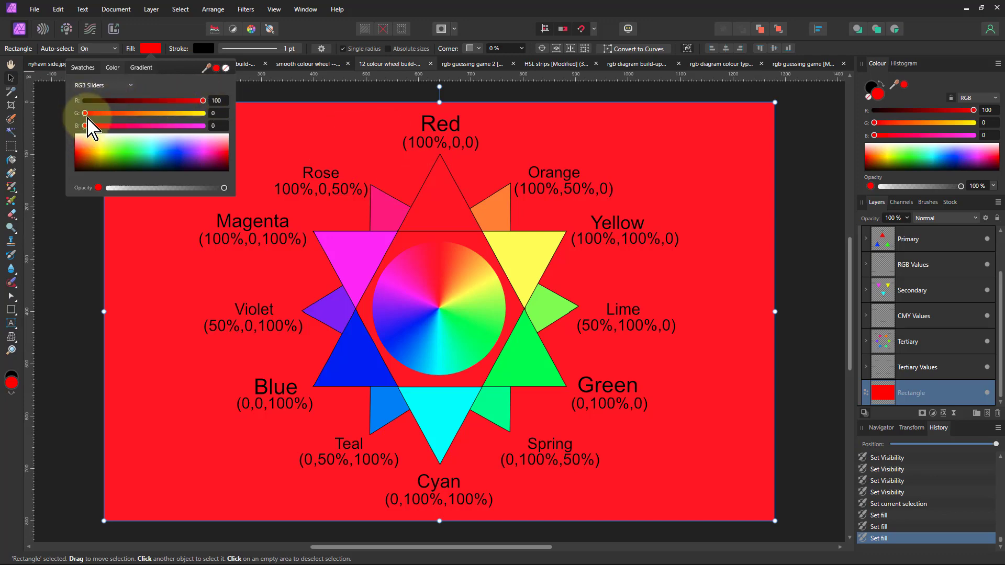
{"action": "left_click_drag", "start_coordinate": [85, 113], "coordinate": [240, 126]}
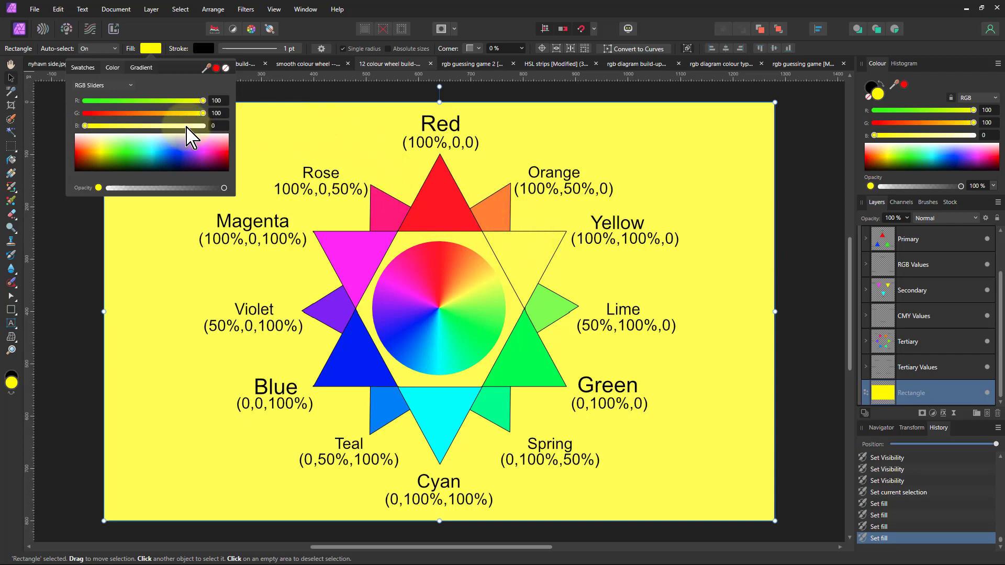
- Try orange and black fills on the rectangle, ending at violet R51 G0 B100
{"action": "left_click", "coordinate": [145, 114]}
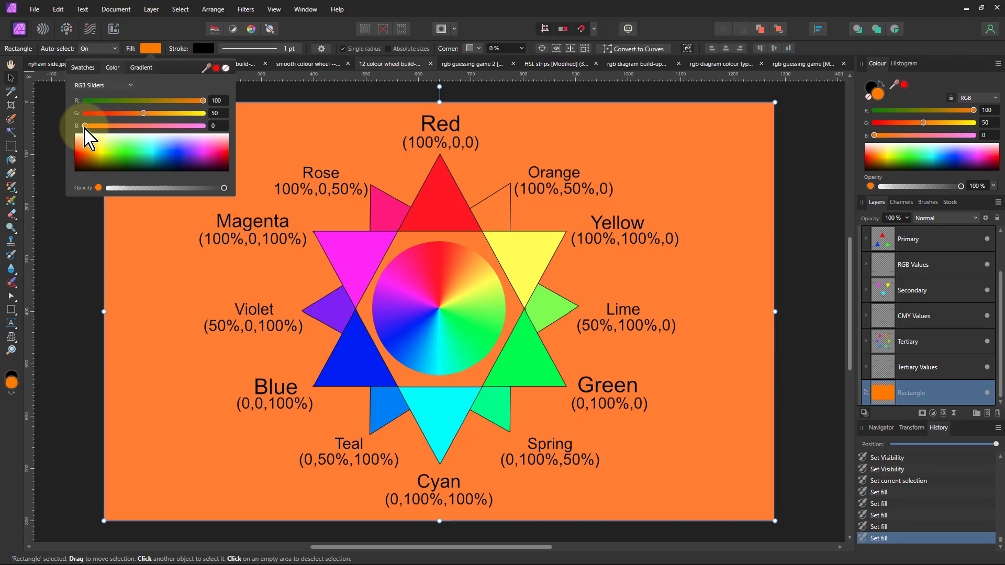
{"action": "left_click", "coordinate": [85, 101]}
{"action": "left_click_drag", "start_coordinate": [143, 113], "coordinate": [207, 126]}
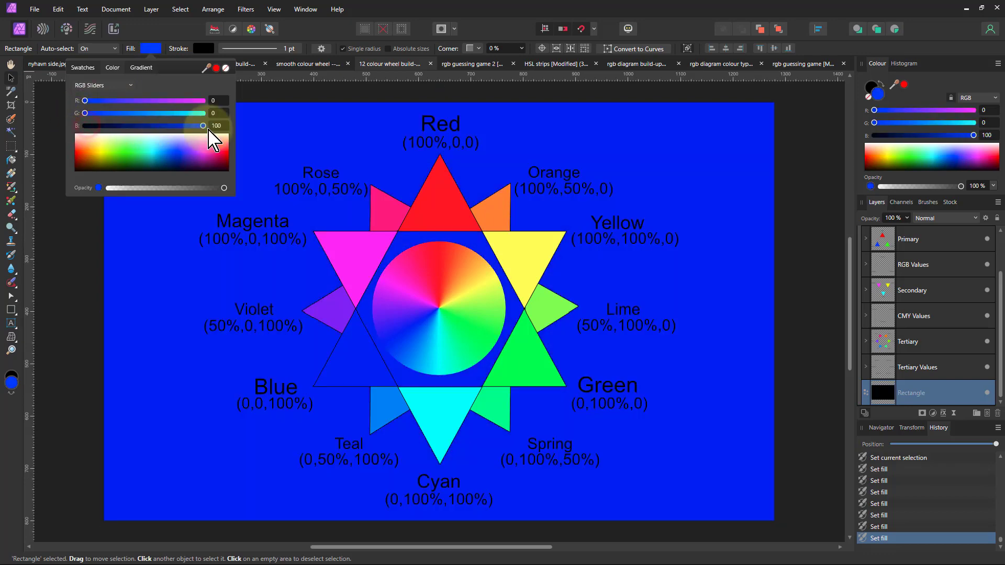
{"action": "left_click", "coordinate": [145, 102]}
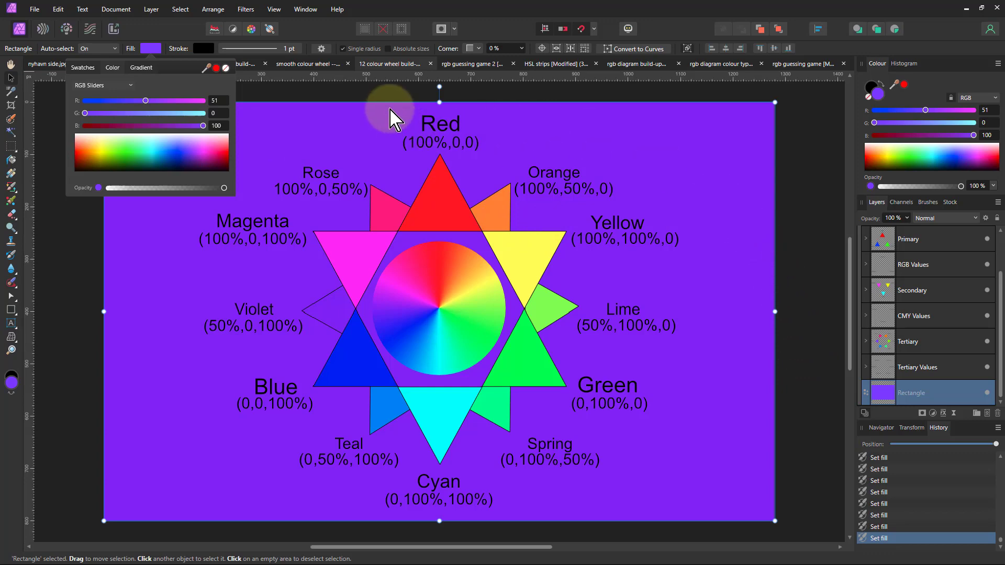
- Switch to the rgb guessing game 2 document and show the orange, blue and magenta squares
{"action": "left_click", "coordinate": [463, 67]}
{"action": "left_click", "coordinate": [474, 67]}
{"action": "key", "text": "h"}
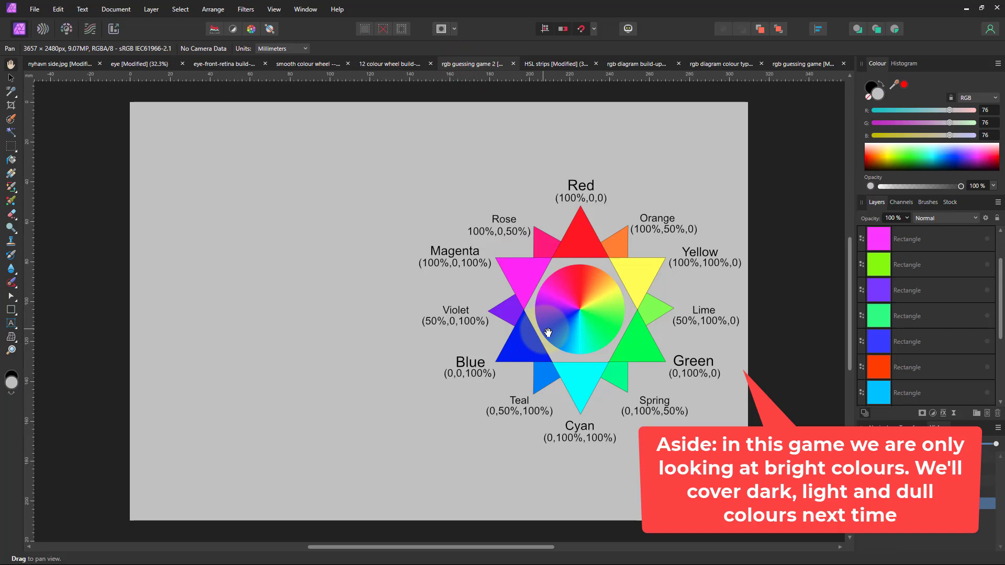
{"action": "scroll", "coordinate": [979, 262], "scroll_direction": "up", "scroll_amount": 1}
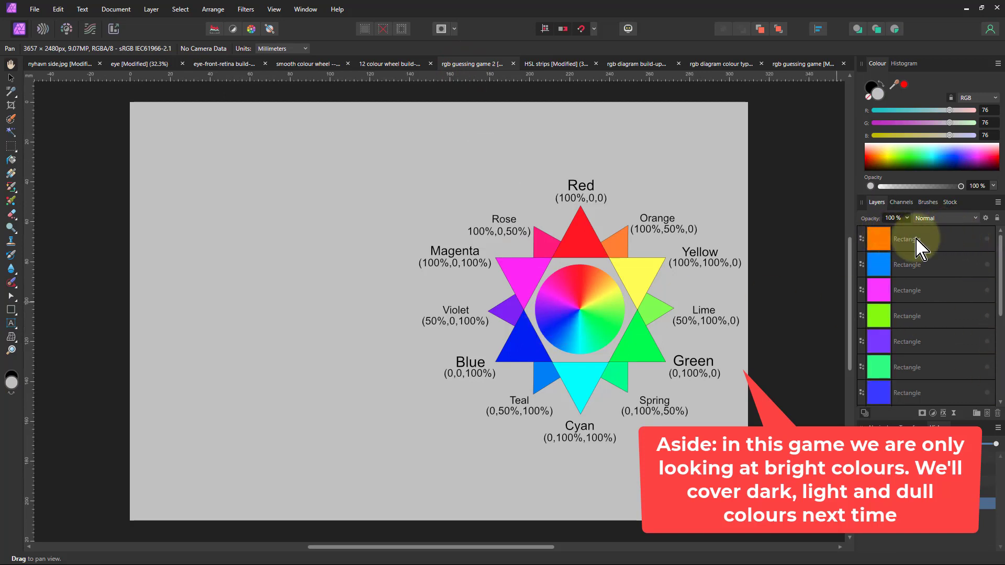
{"action": "left_click", "coordinate": [988, 239]}
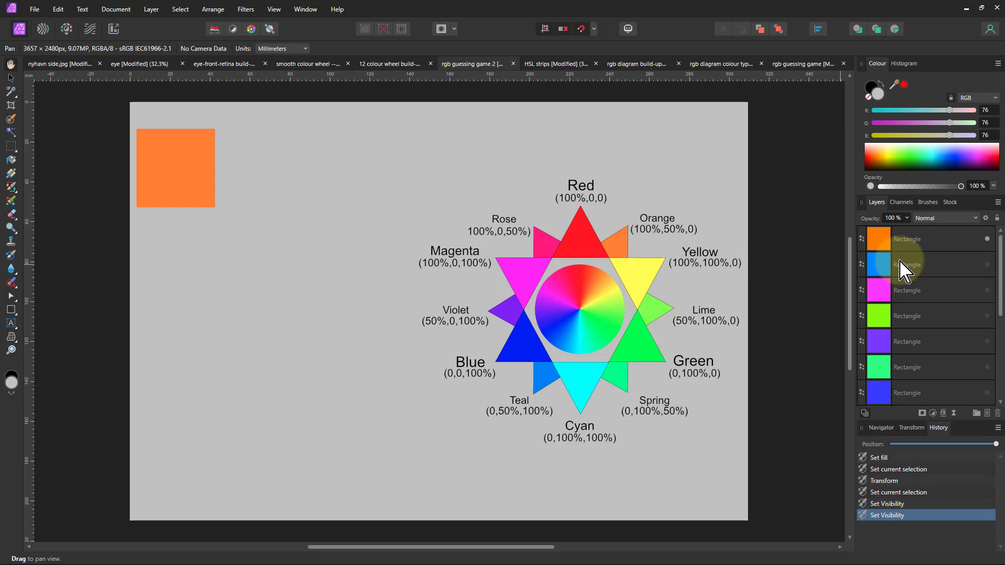
{"action": "left_click", "coordinate": [988, 265]}
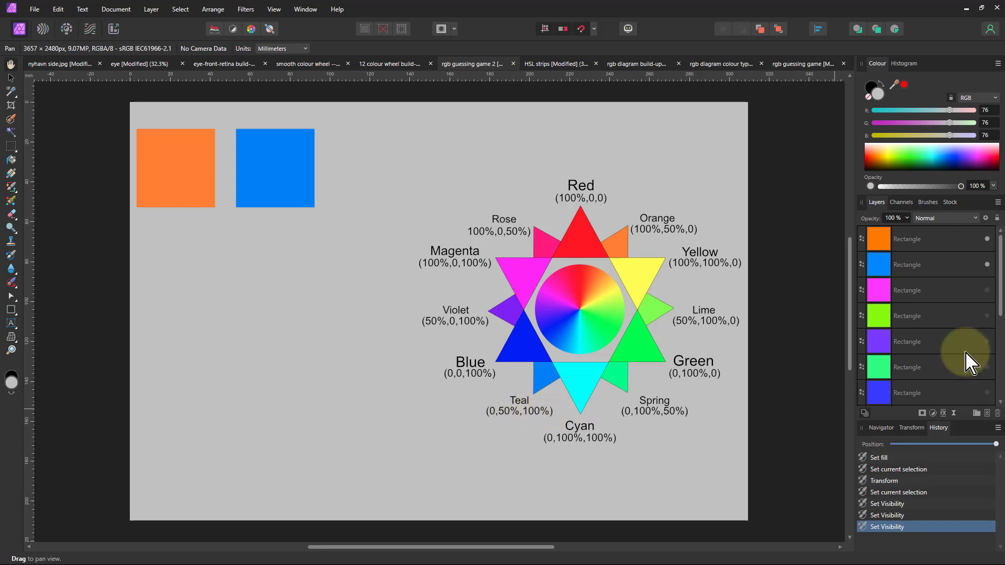
{"action": "left_click", "coordinate": [988, 290]}
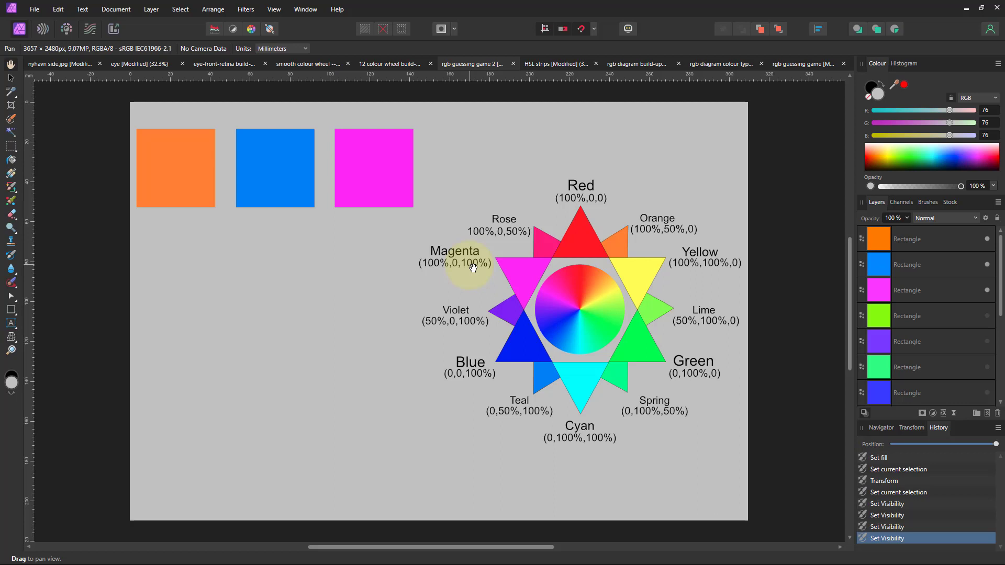
- Show the lime, purple, green and third-row violet-blue squares, checking the green square's values
{"action": "left_click", "coordinate": [987, 316]}
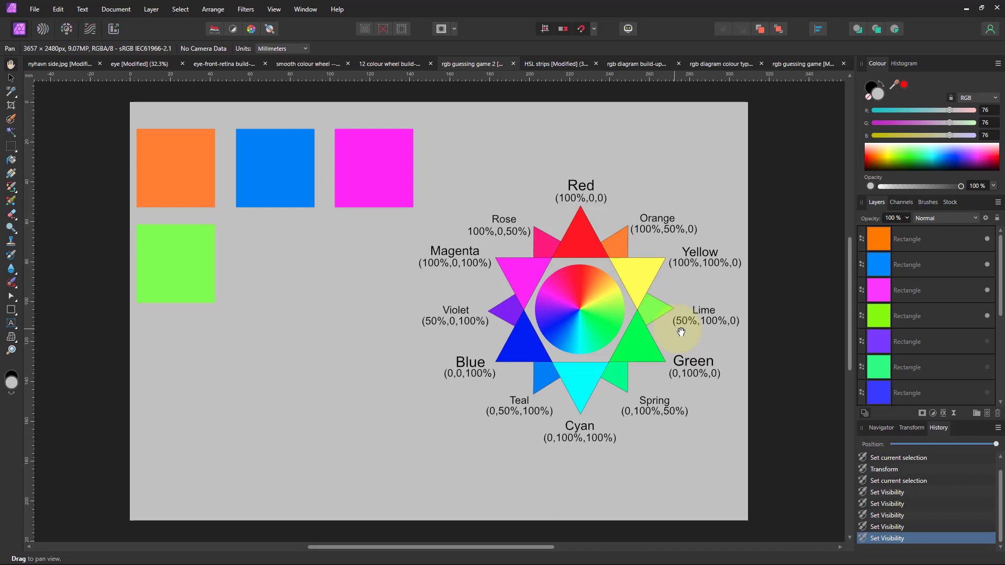
{"action": "left_click", "coordinate": [988, 342]}
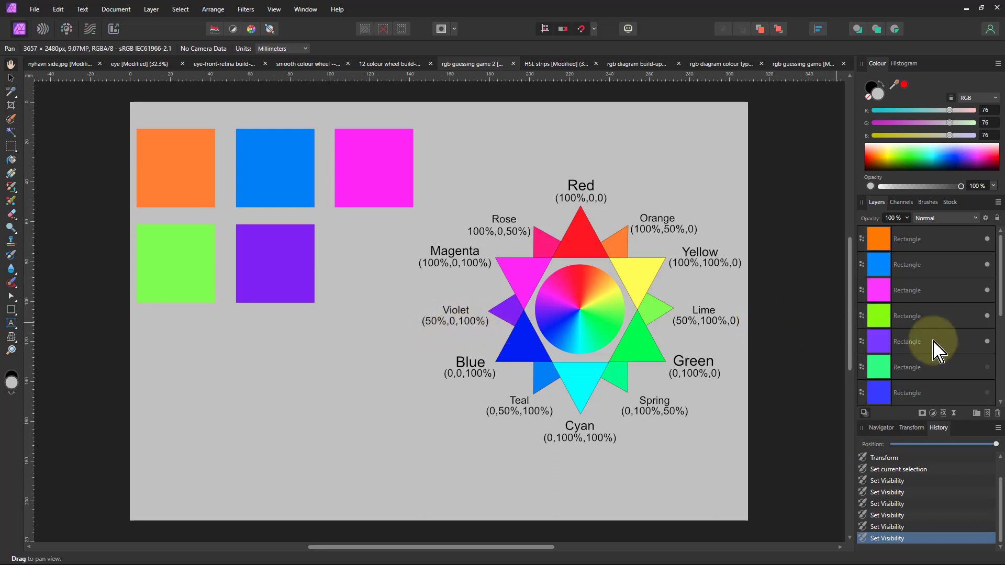
{"action": "left_click", "coordinate": [987, 366]}
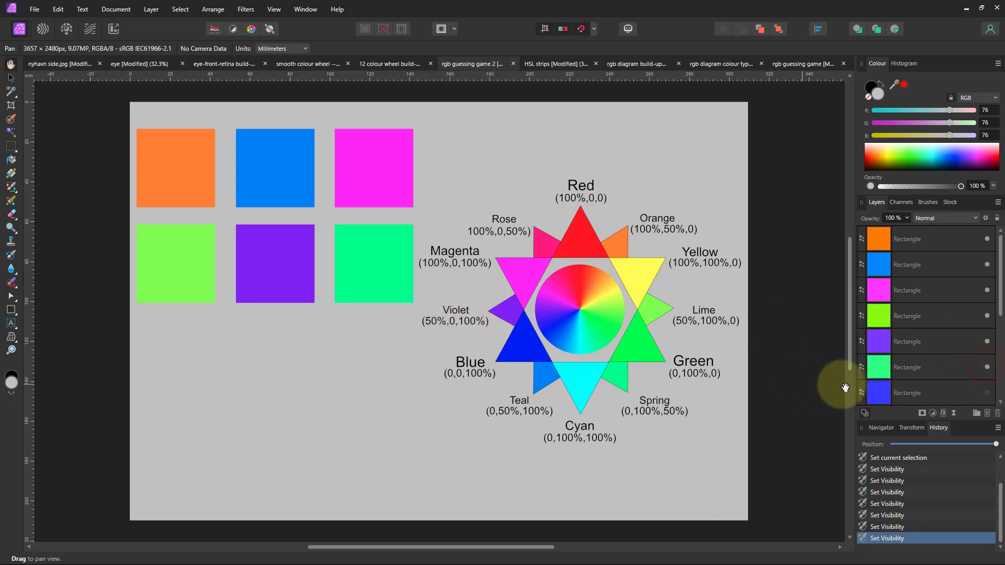
{"action": "left_click", "coordinate": [888, 365]}
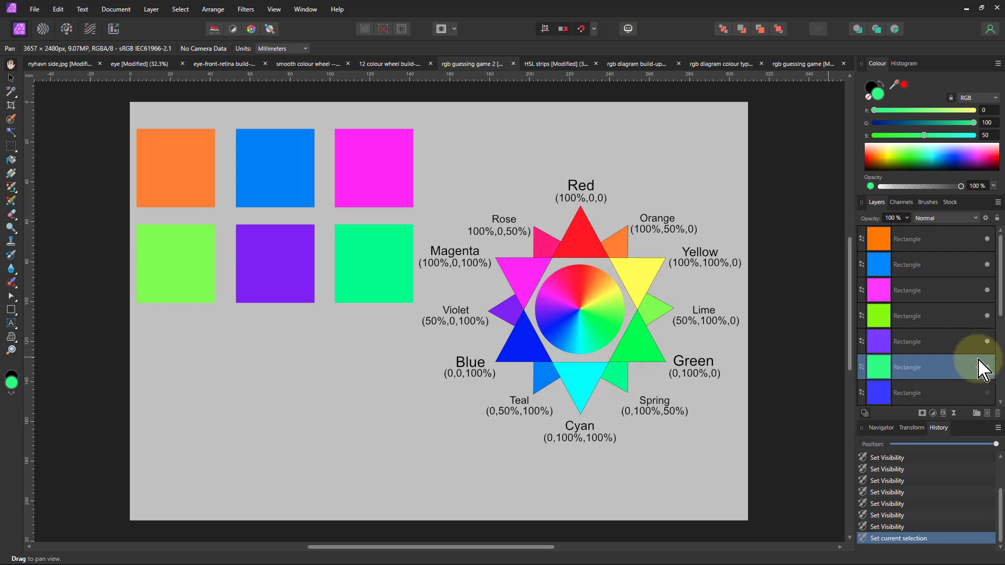
{"action": "scroll", "coordinate": [979, 366], "scroll_direction": "down", "scroll_amount": 3}
{"action": "left_click", "coordinate": [987, 315]}
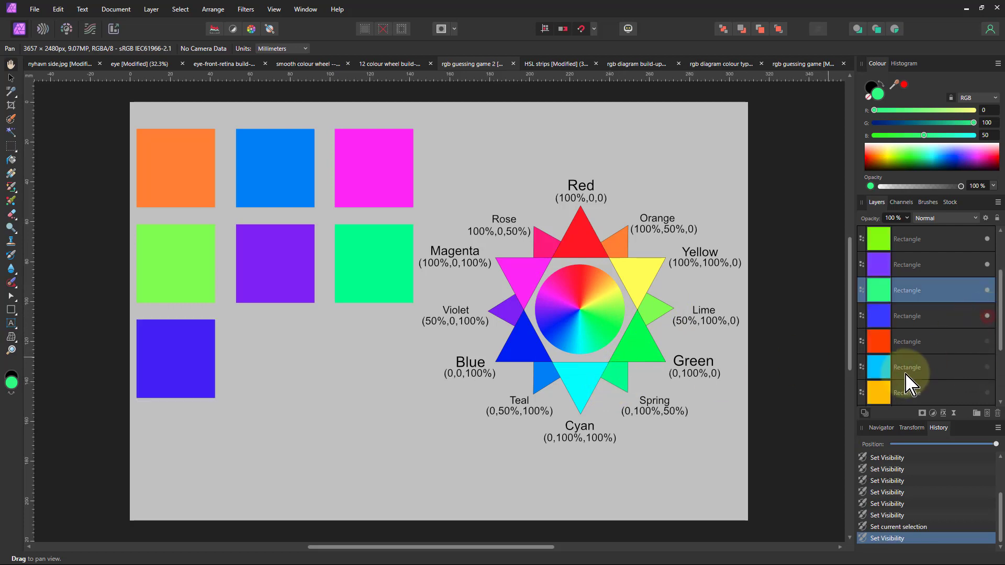
- Lower the third-row violet-blue square's red so its fill becomes 10,0,100
{"action": "left_click", "coordinate": [11, 77]}
{"action": "left_click", "coordinate": [187, 365]}
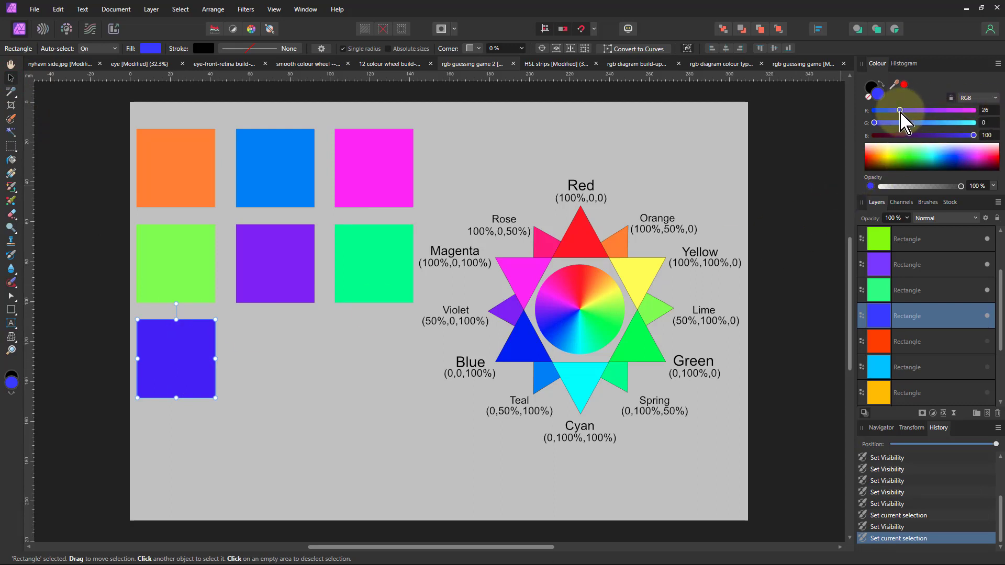
{"action": "mouse_move", "coordinate": [901, 112]}
{"action": "left_mouse_down"}
{"action": "mouse_move", "coordinate": [852, 114]}
{"action": "mouse_move", "coordinate": [950, 114]}
{"action": "mouse_move", "coordinate": [882, 116]}
{"action": "mouse_move", "coordinate": [893, 116]}
{"action": "left_mouse_up"}
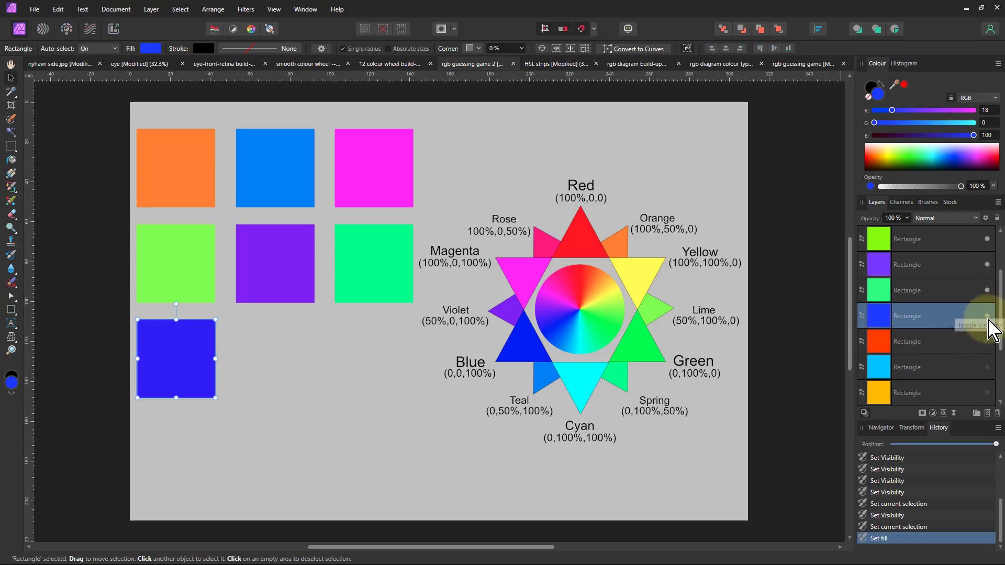
- Show the orange-red and sky-blue squares, selecting each to check its RGB values
{"action": "left_click", "coordinate": [988, 342]}
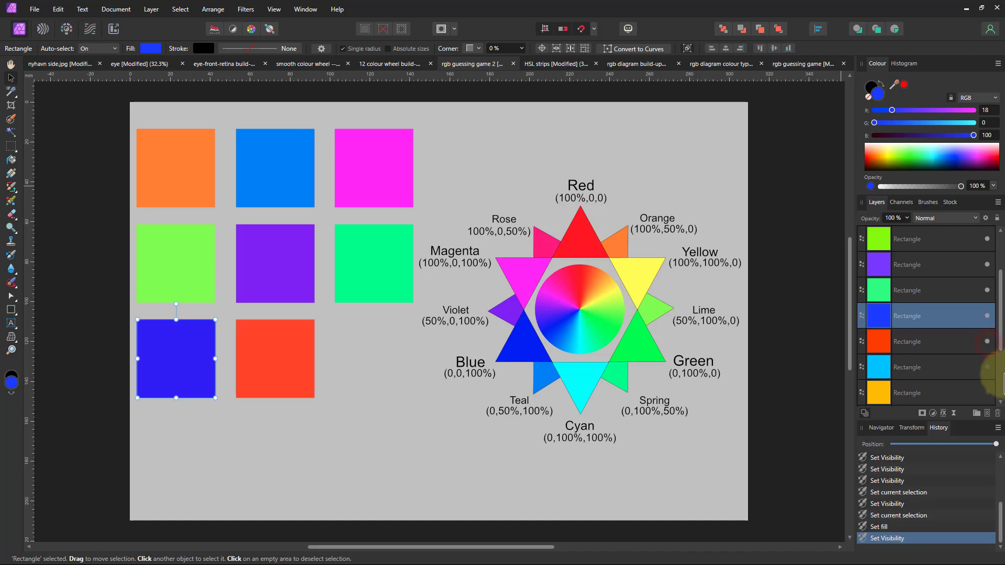
{"action": "left_click", "coordinate": [885, 346]}
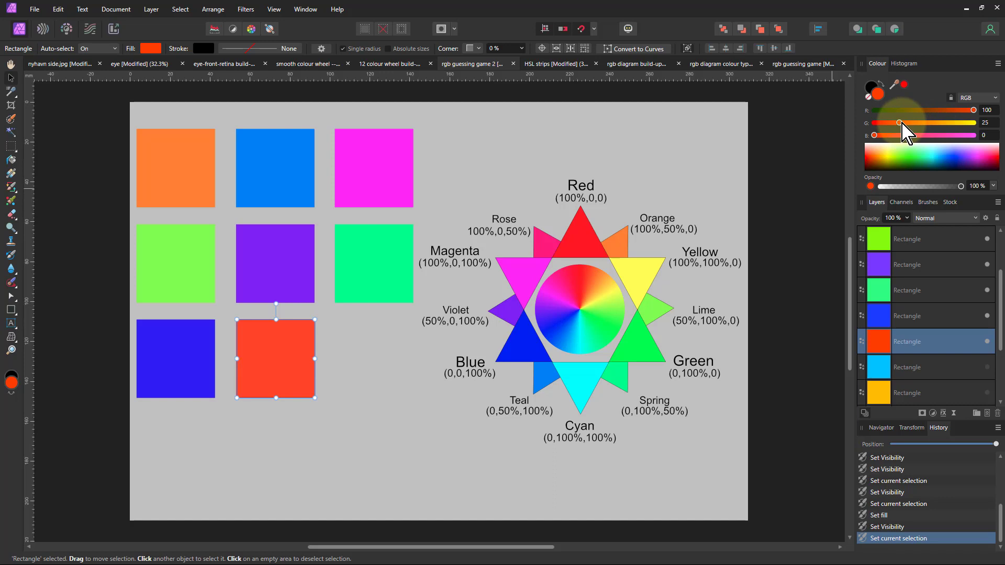
{"action": "left_click", "coordinate": [940, 373]}
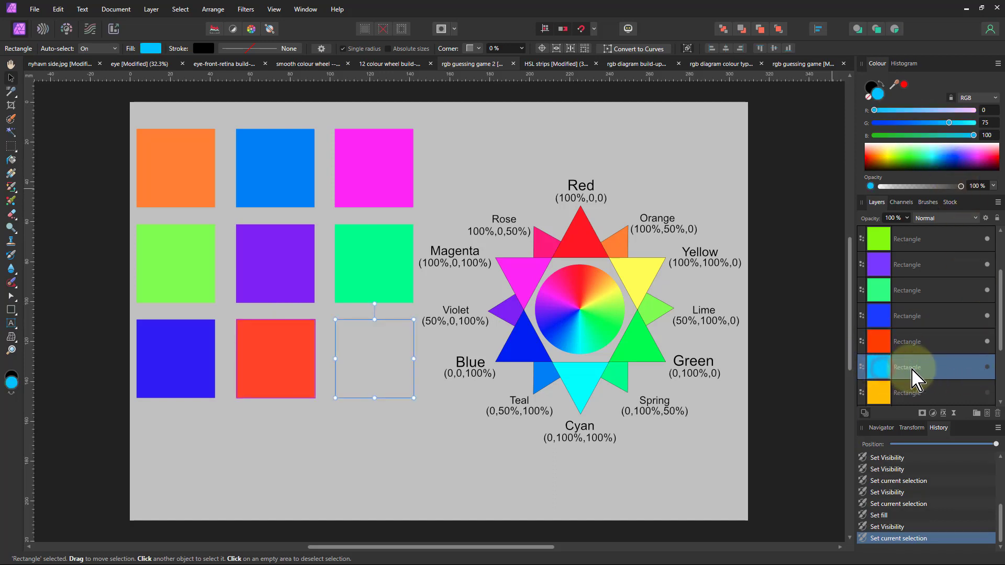
{"action": "left_click", "coordinate": [987, 367]}
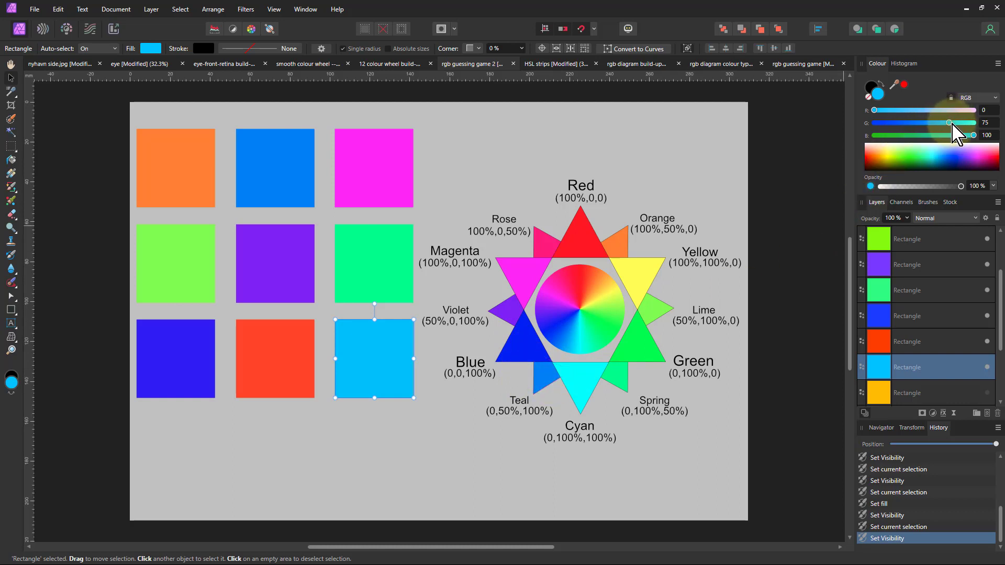
- Show the amber, teal and crimson squares, checking the amber and teal values
{"action": "scroll", "coordinate": [972, 361], "scroll_direction": "down", "scroll_amount": 3}
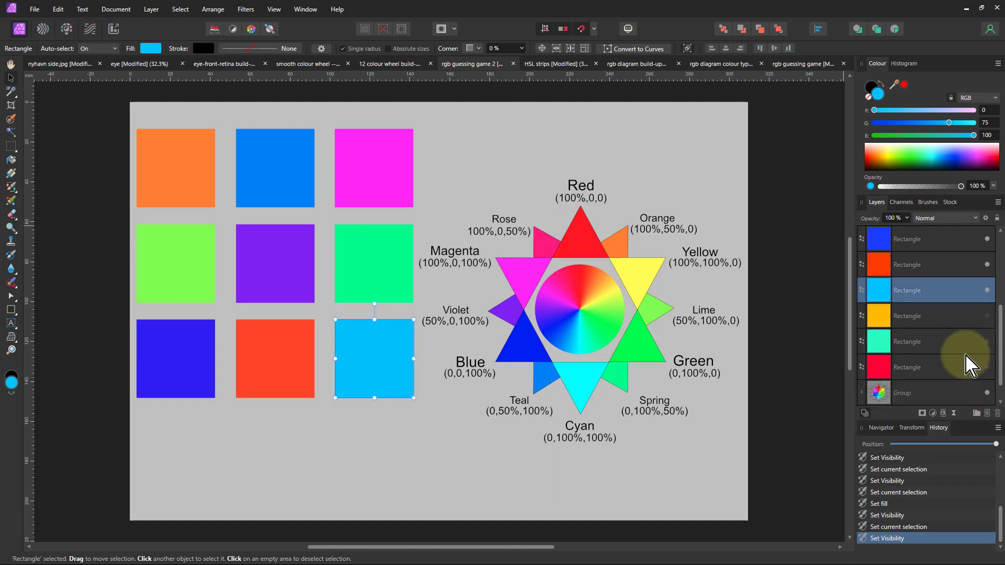
{"action": "left_click", "coordinate": [987, 316]}
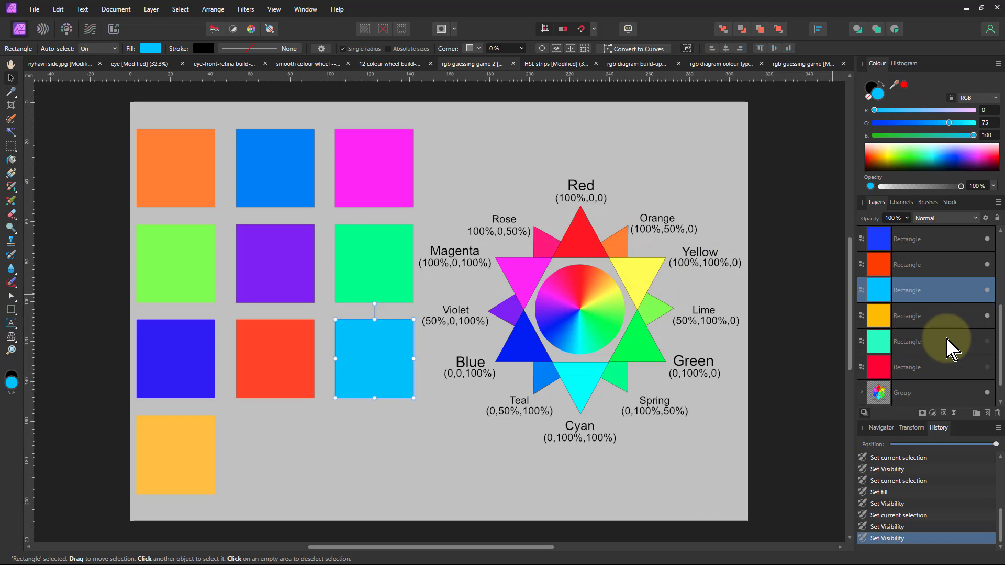
{"action": "left_click", "coordinate": [885, 319]}
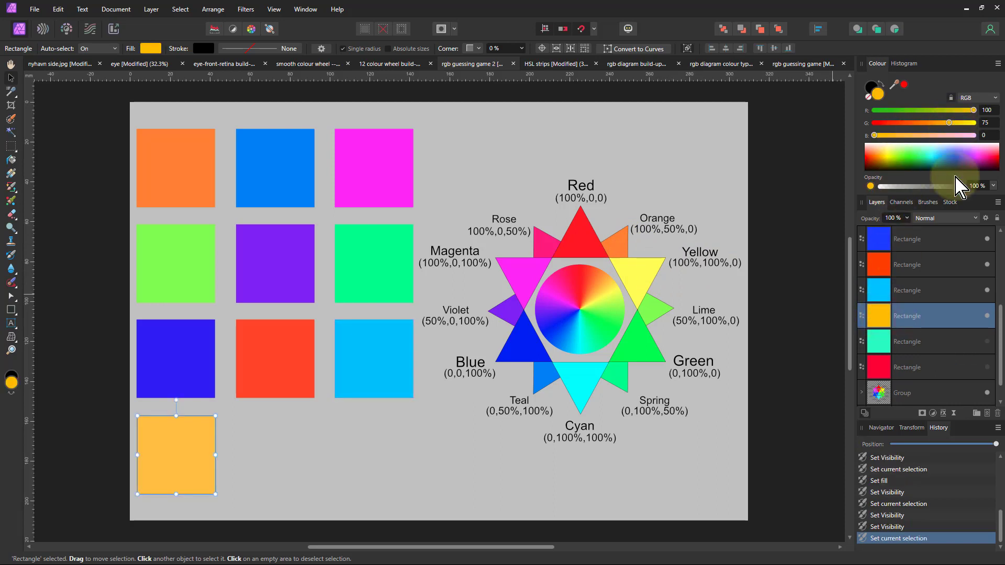
{"action": "left_click", "coordinate": [987, 342]}
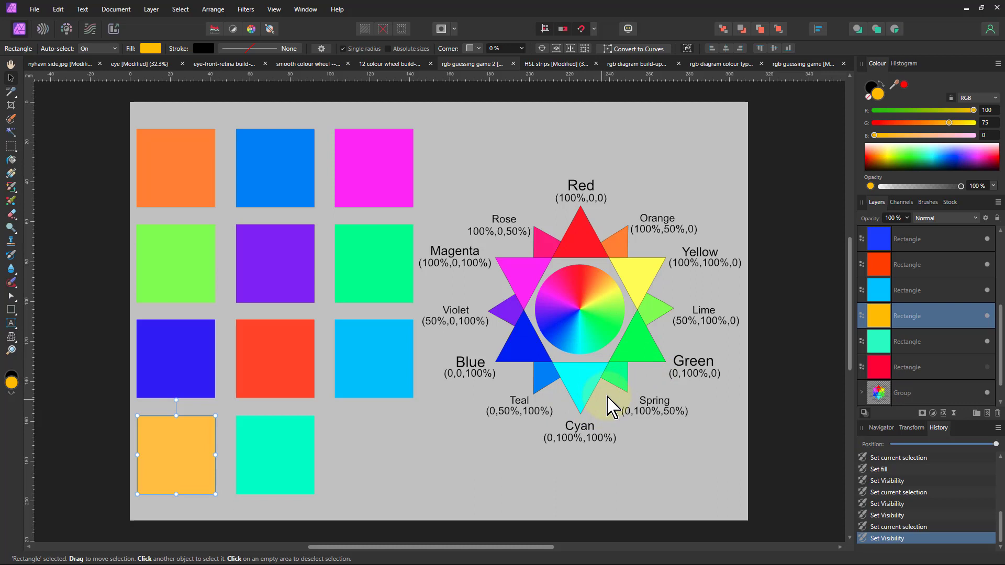
{"action": "left_click", "coordinate": [926, 340]}
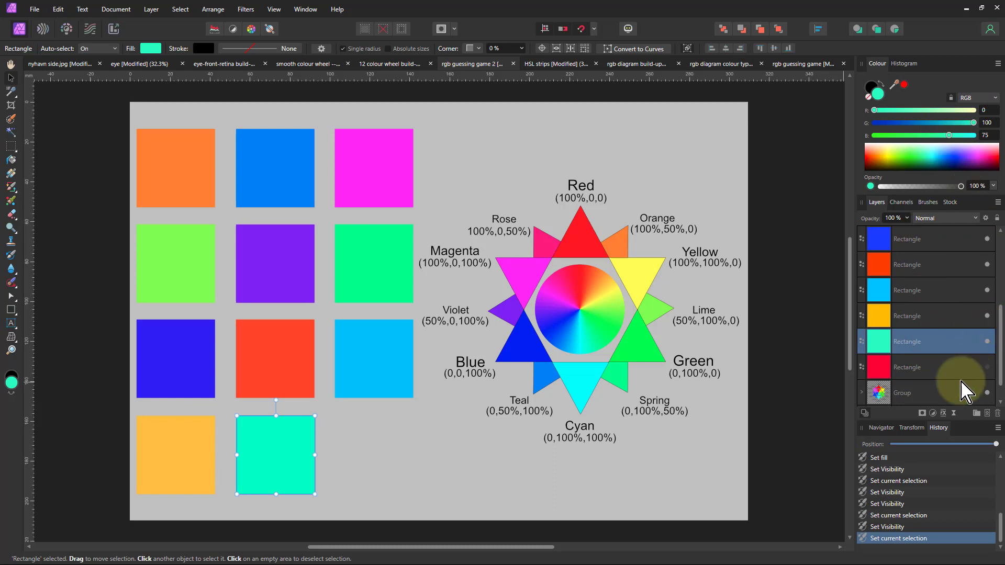
{"action": "left_click", "coordinate": [988, 367]}
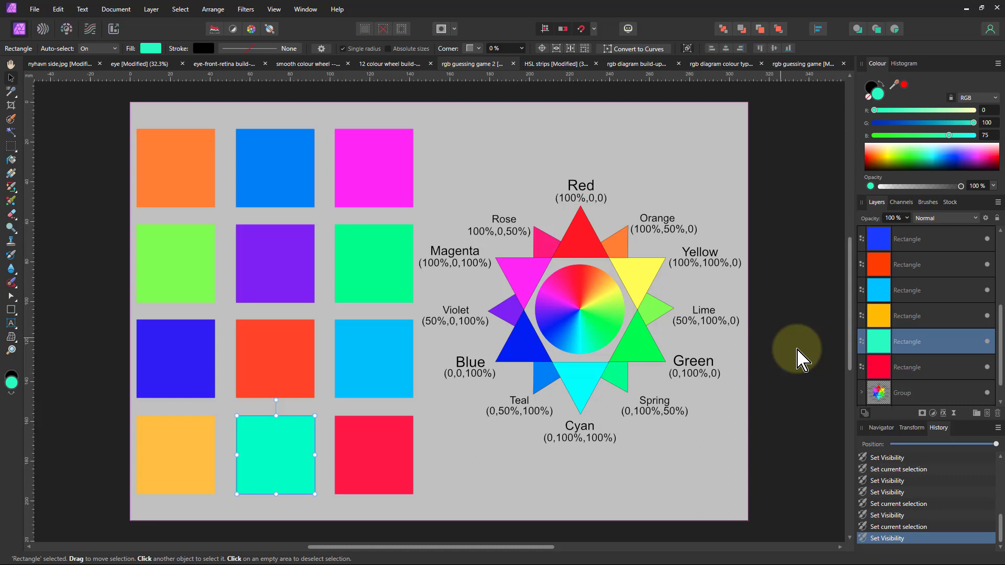
- Tune the bottom-right crimson square's blue value with the Colour slider, settling at 23 (100,0,23)
{"action": "left_click", "coordinate": [898, 367]}
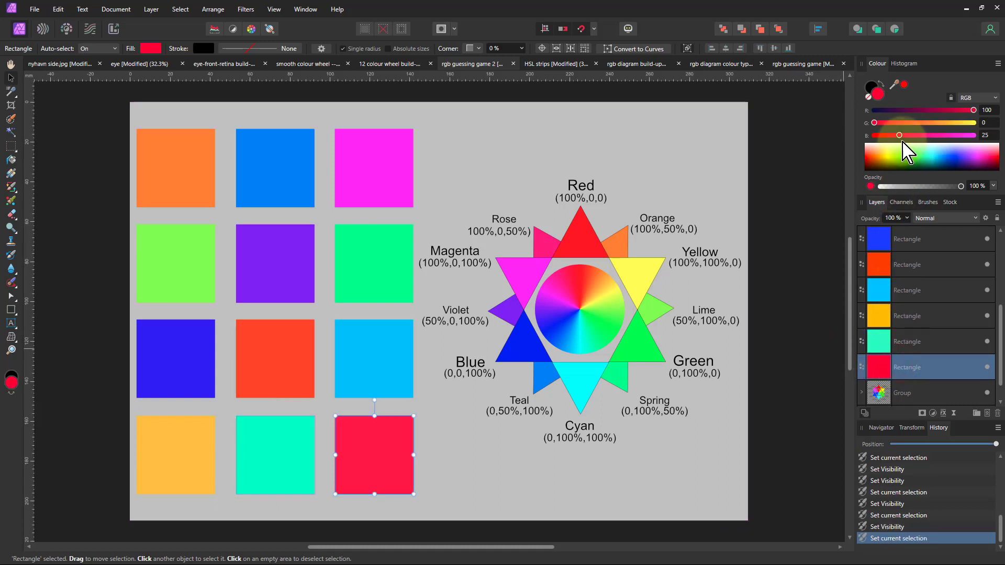
{"action": "left_click_drag", "start_coordinate": [900, 135], "coordinate": [930, 135]}
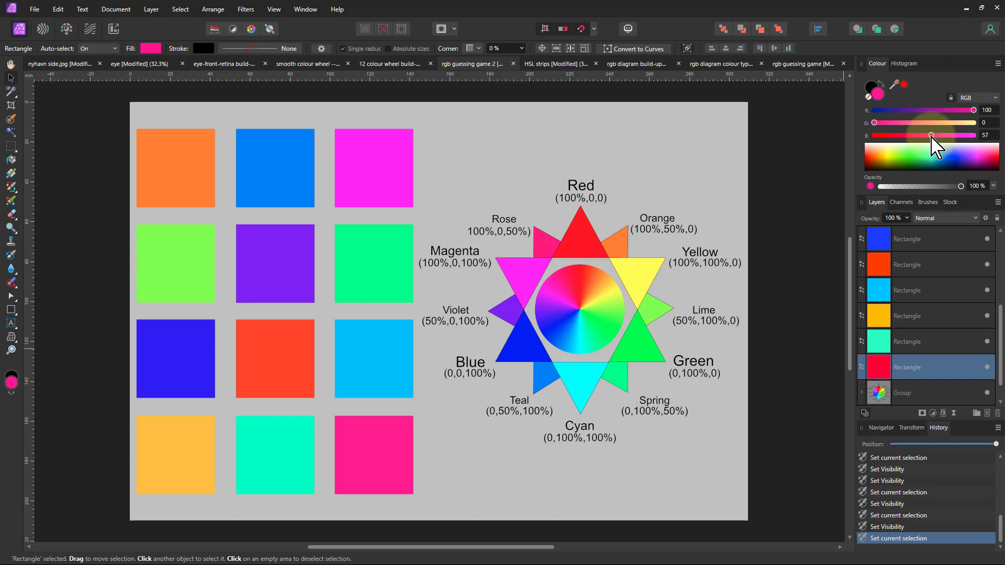
{"action": "left_click_drag", "start_coordinate": [932, 137], "coordinate": [908, 138]}
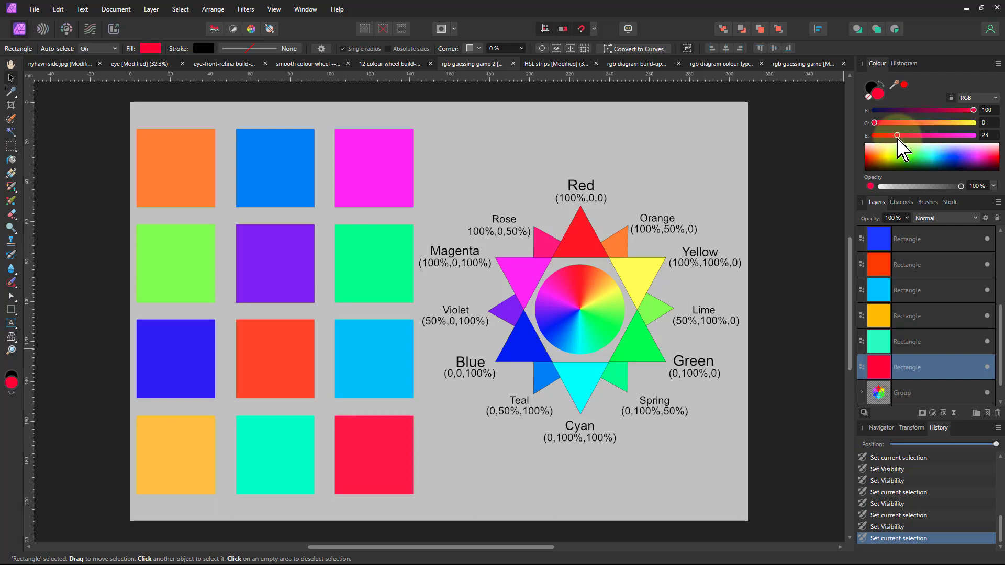
{"action": "left_click_drag", "start_coordinate": [898, 139], "coordinate": [898, 139]}
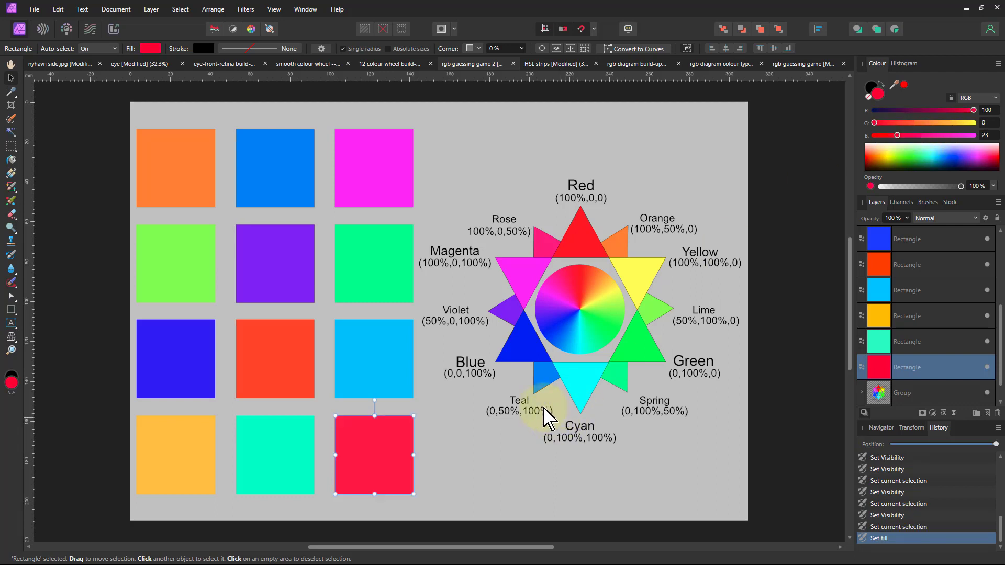